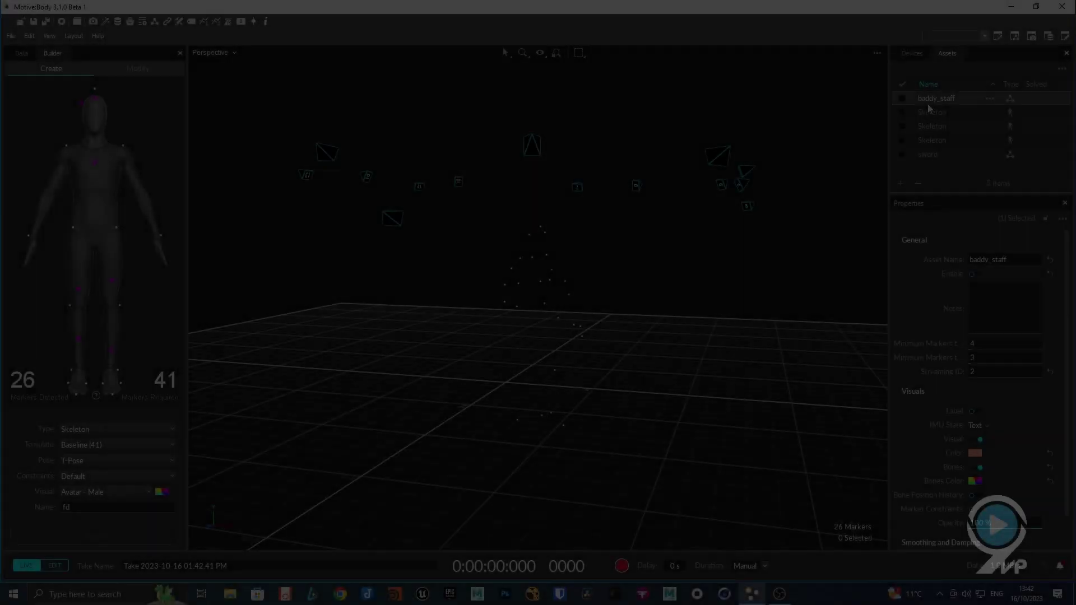
Step: Delete all five existing assets from the Assets pane
shift+click(932, 156)
right_click(932, 157)
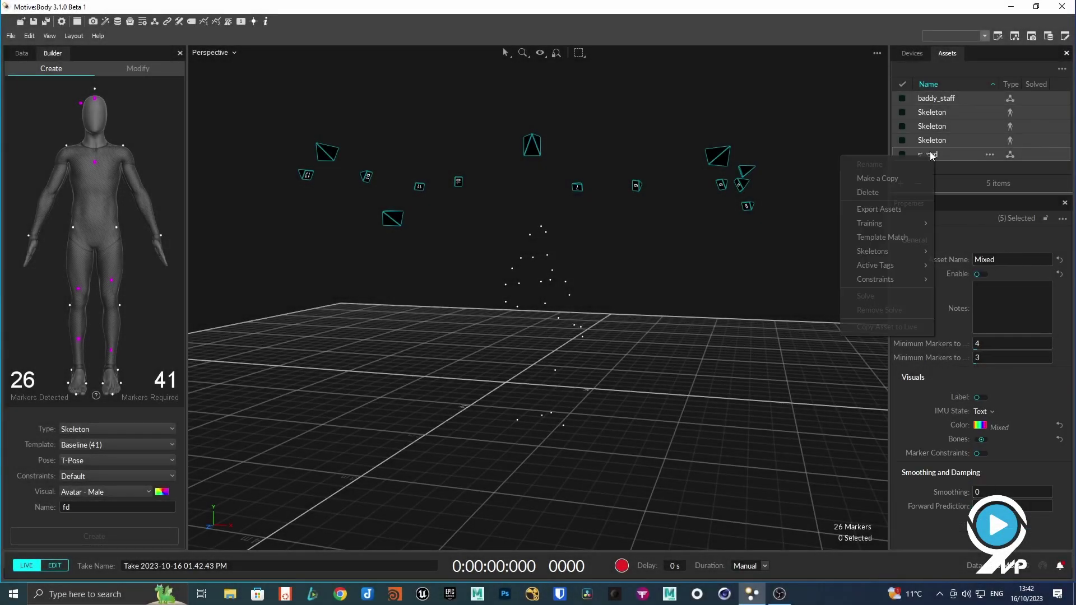
click(872, 193)
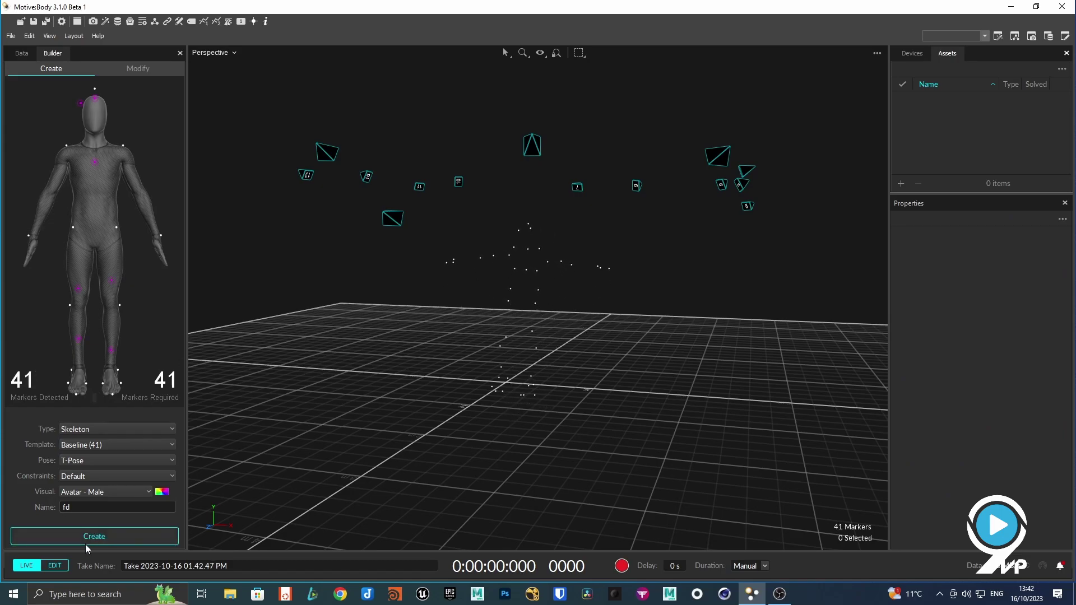
Step: Create the skeleton asset jake from the performer's markers and make its avatar green
click(85, 543)
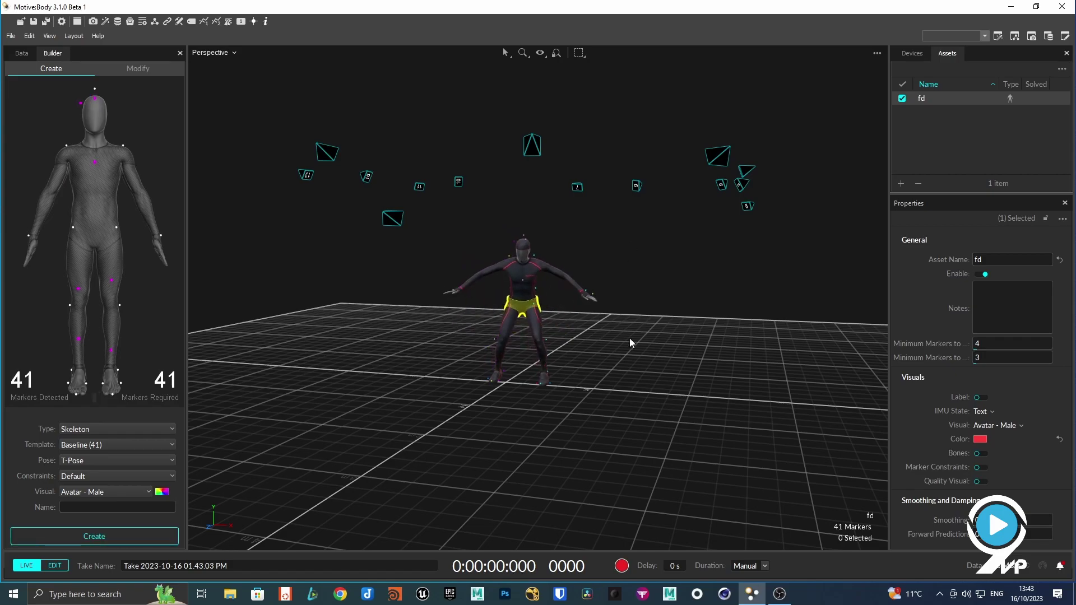
scroll(591, 374, up, 2)
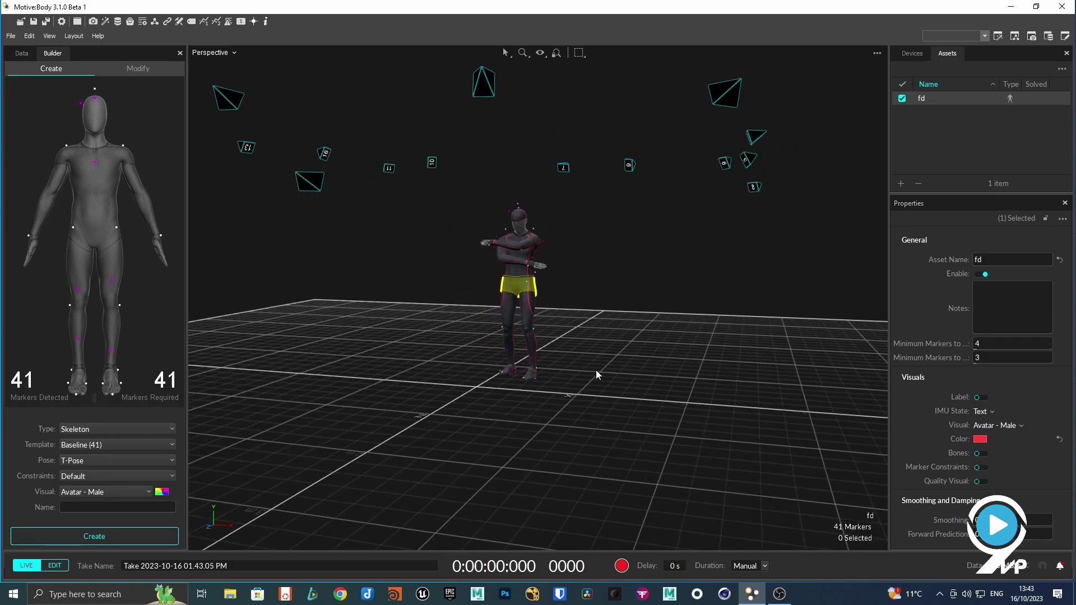
mouse_move(597, 370)
right_down()
mouse_move(608, 348)
mouse_move(611, 362)
right_up()
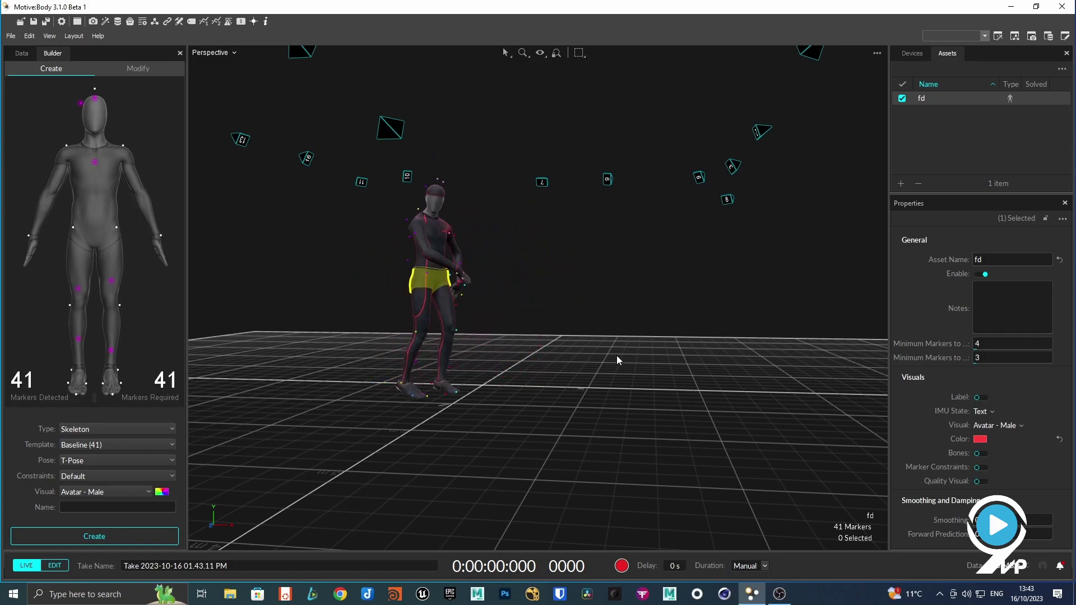
click(157, 491)
click(162, 459)
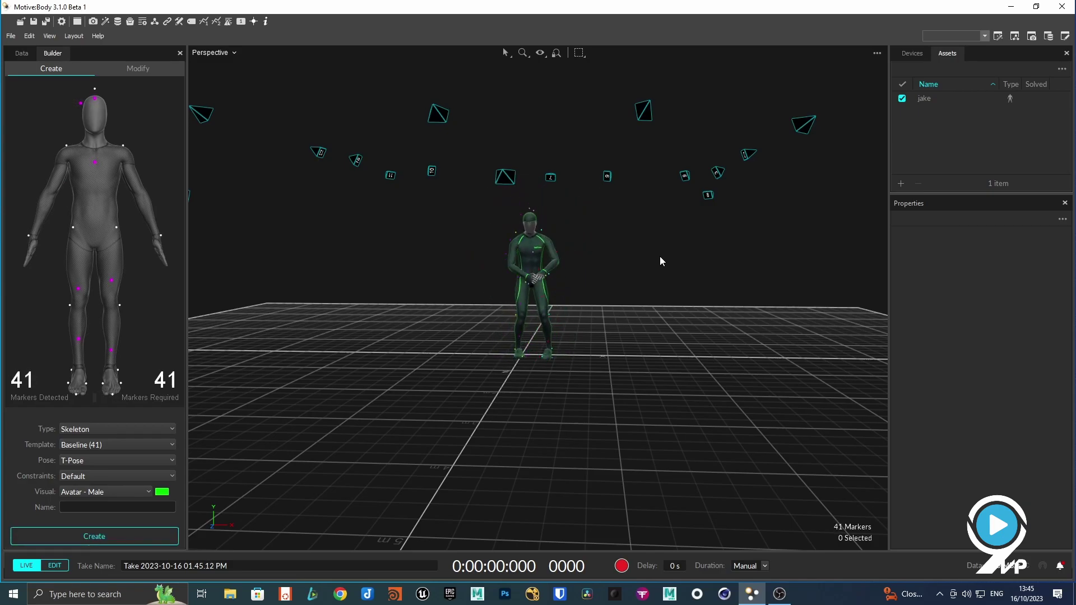
Step: Start recording a take of jake moving through the capture volume
key(space)
scroll(661, 257, up, 5)
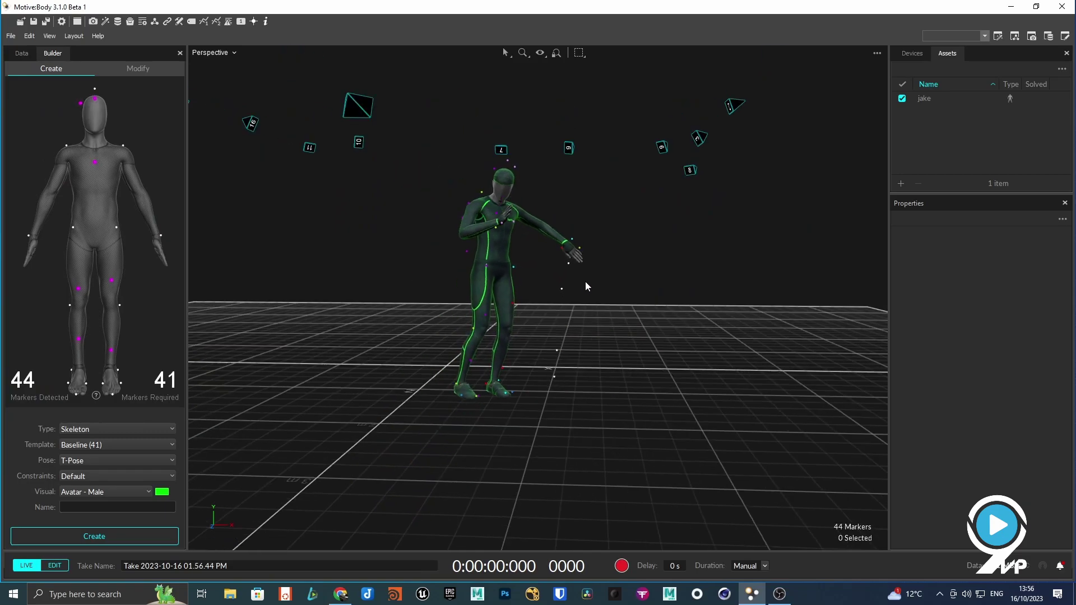
Step: Build Rigid Body 001 from the four floor markers, cancelling its refinement pass
scroll(524, 243, up, 2)
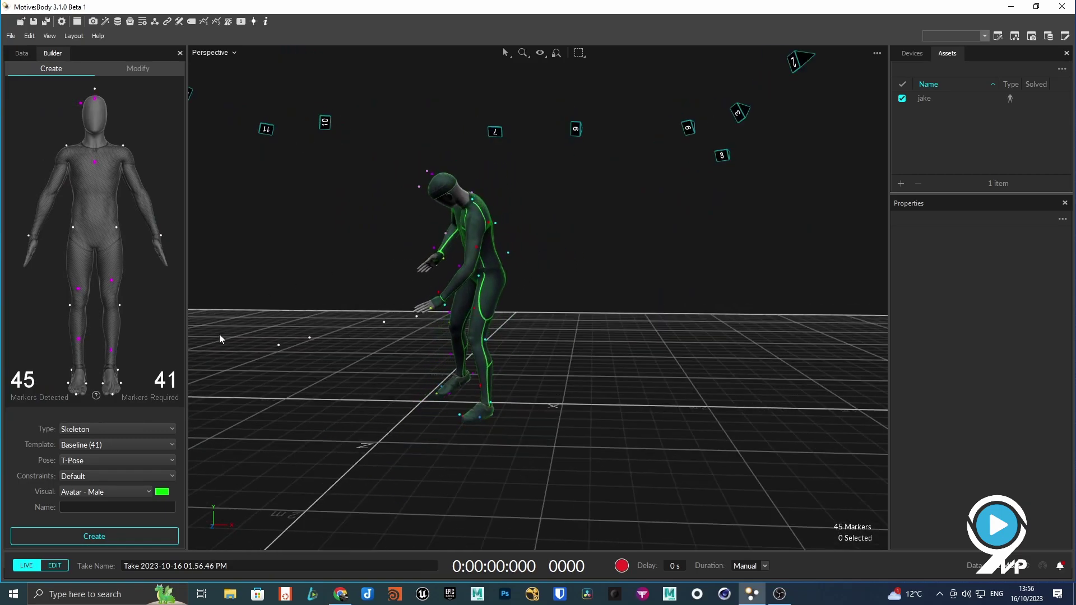
drag(256, 382, 428, 440)
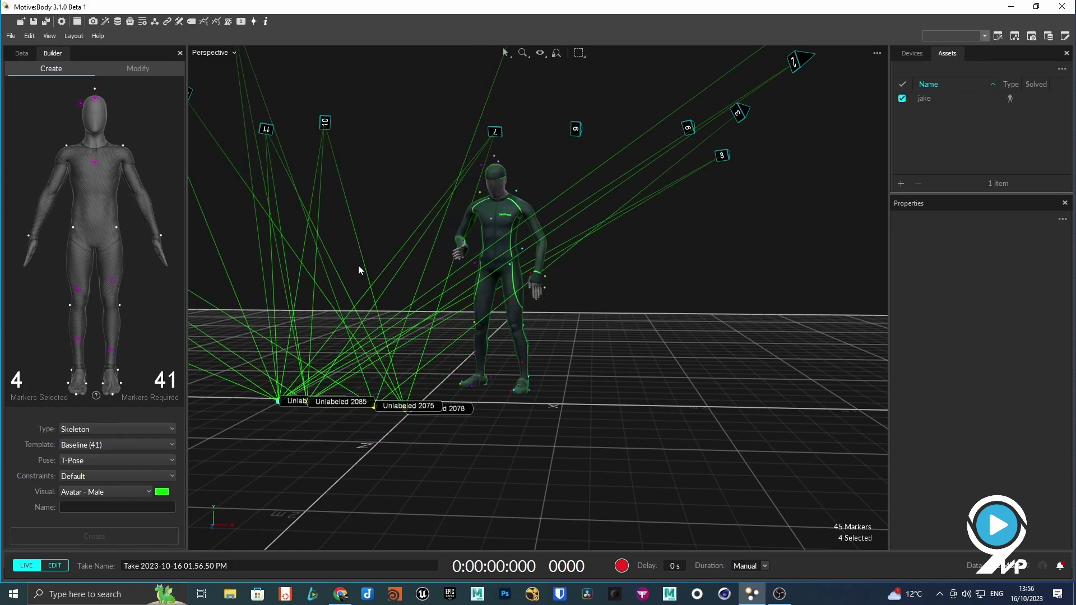
click(79, 432)
click(86, 468)
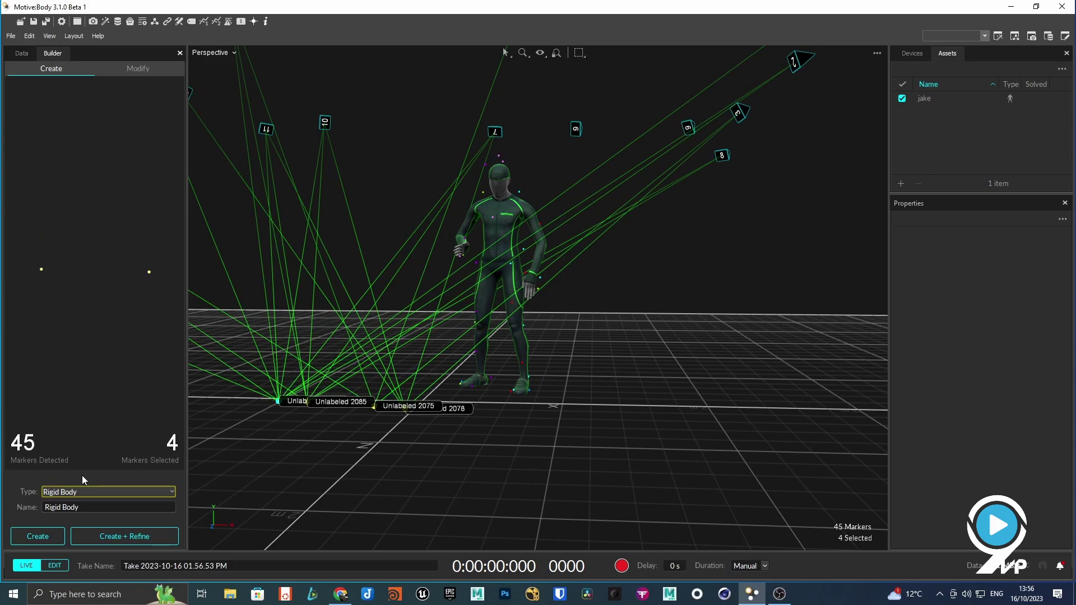
click(121, 541)
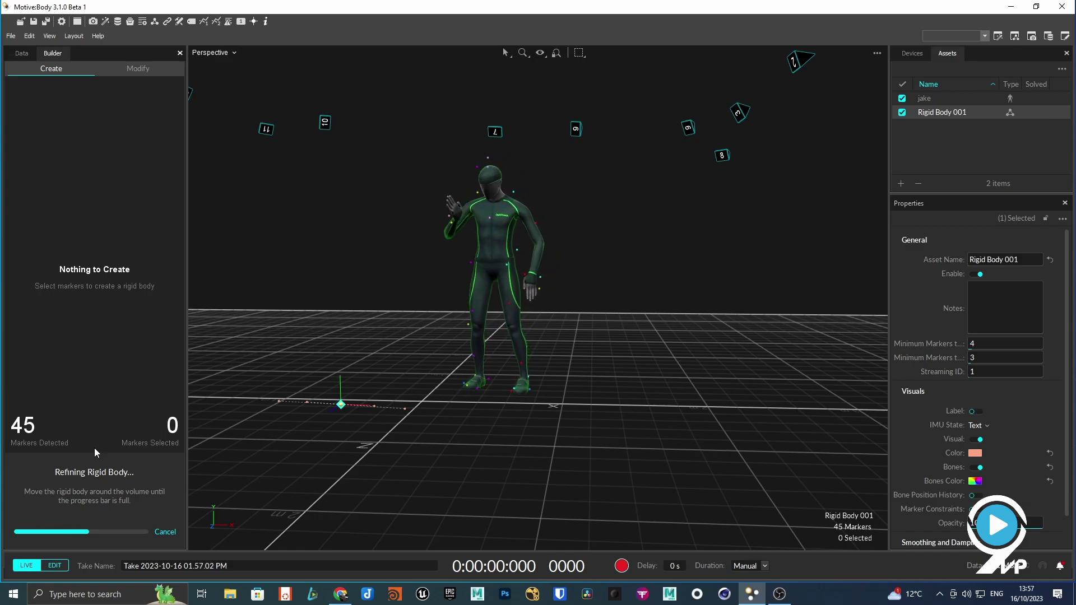
click(165, 533)
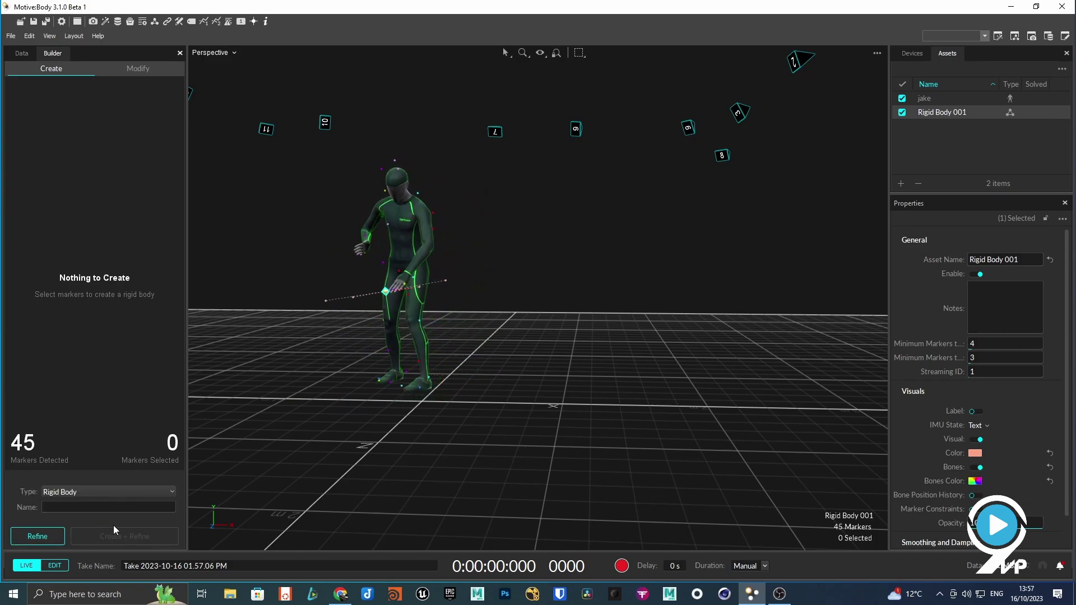
Step: Restart refinement of Rigid Body 001 from the Builder pane
click(35, 537)
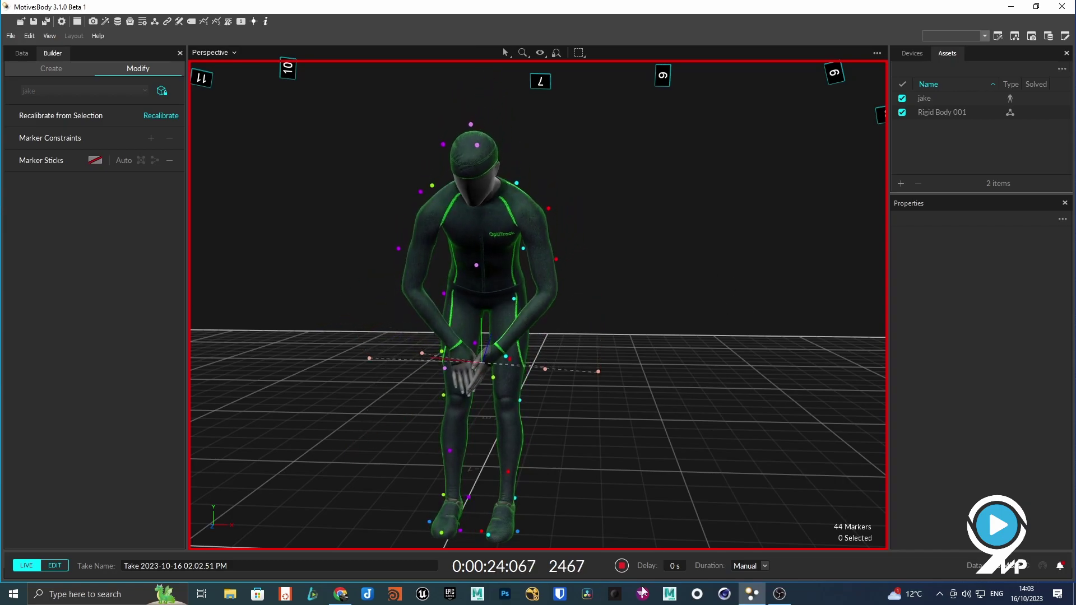
Step: Stop recording to save the take of jake and the stick prop
click(621, 566)
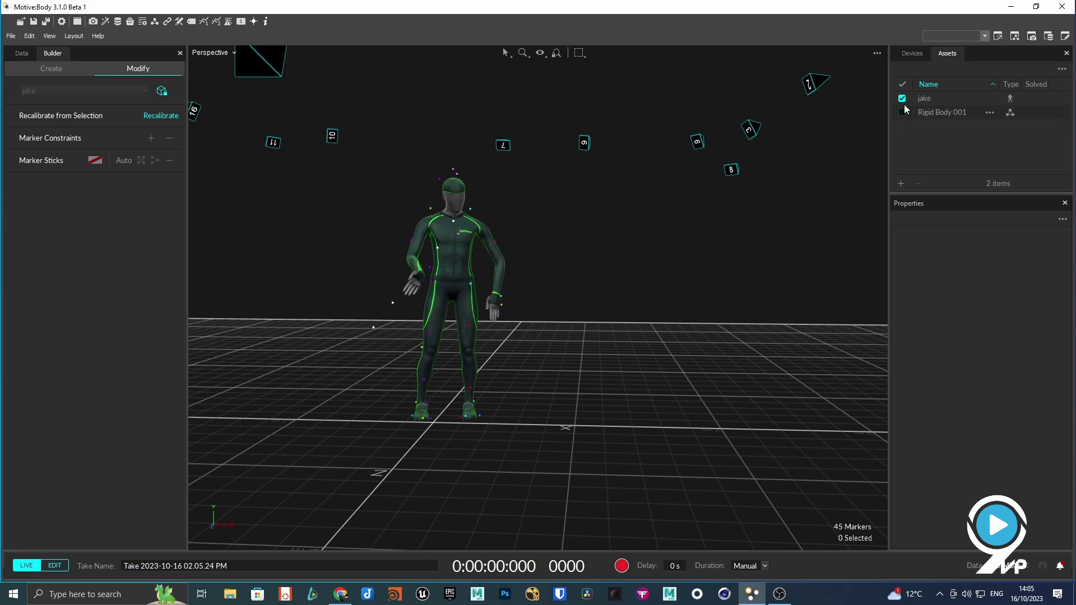
Step: Select Rigid Body 001 in the Assets pane to show its Modify options and properties
click(904, 112)
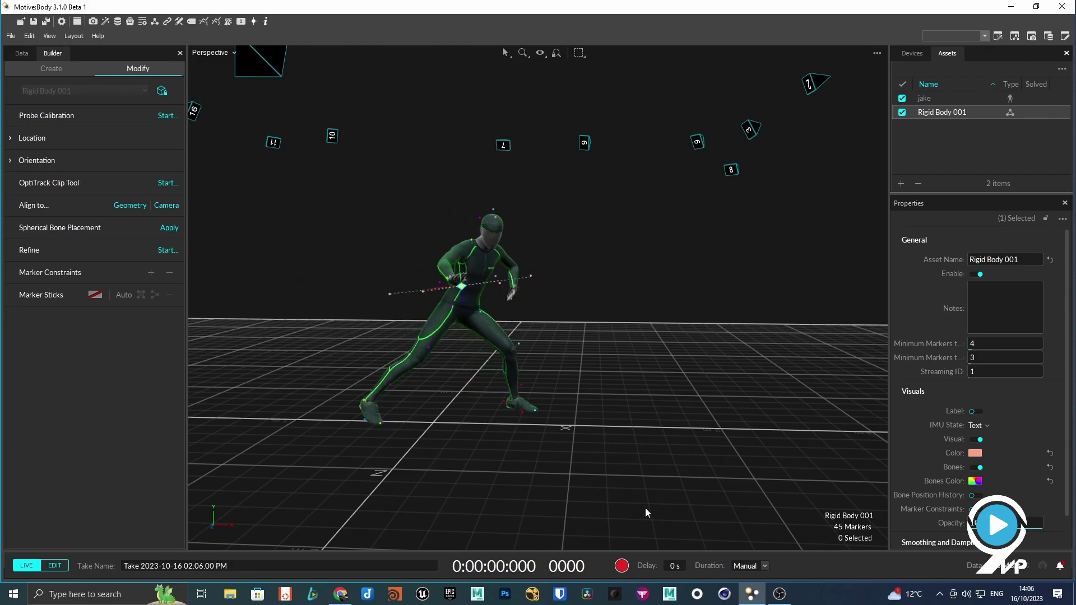
Step: Start recording a new take of jake and Rigid Body 001
click(622, 566)
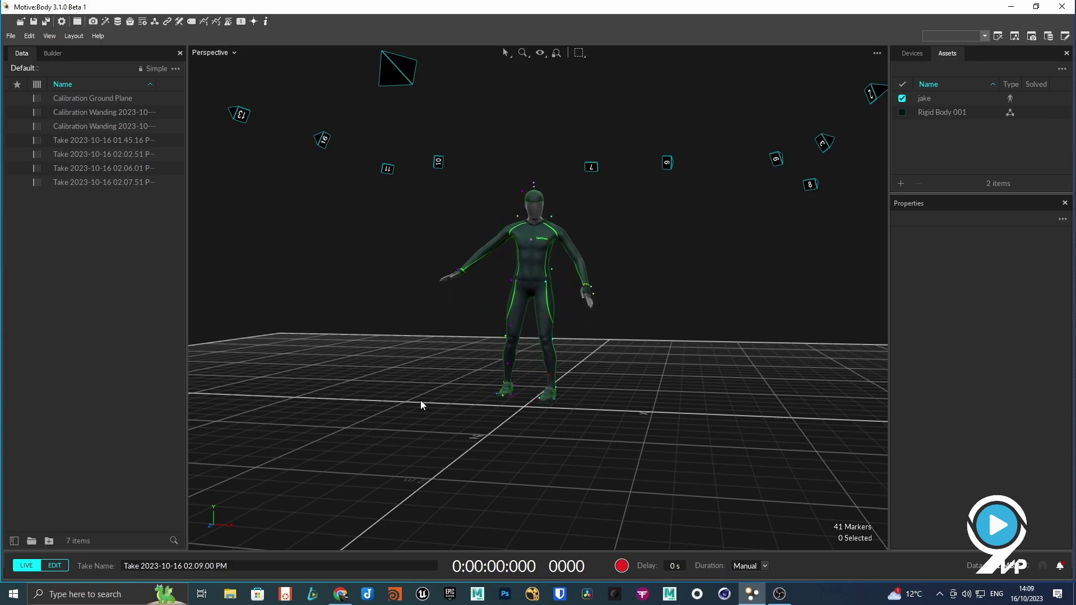
Step: Start recording another take of jake in a T-pose
click(624, 565)
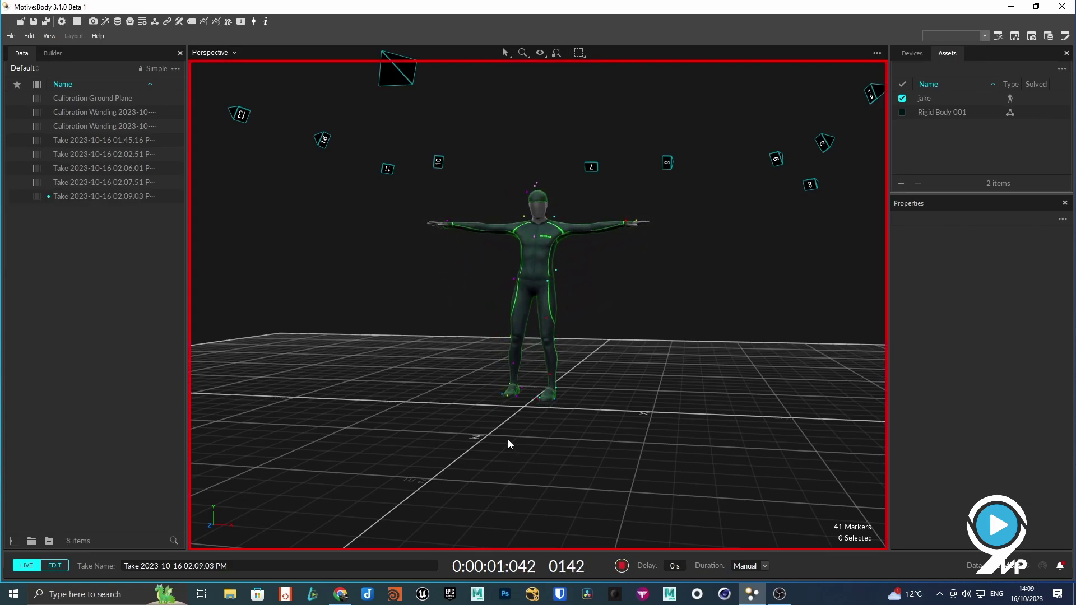